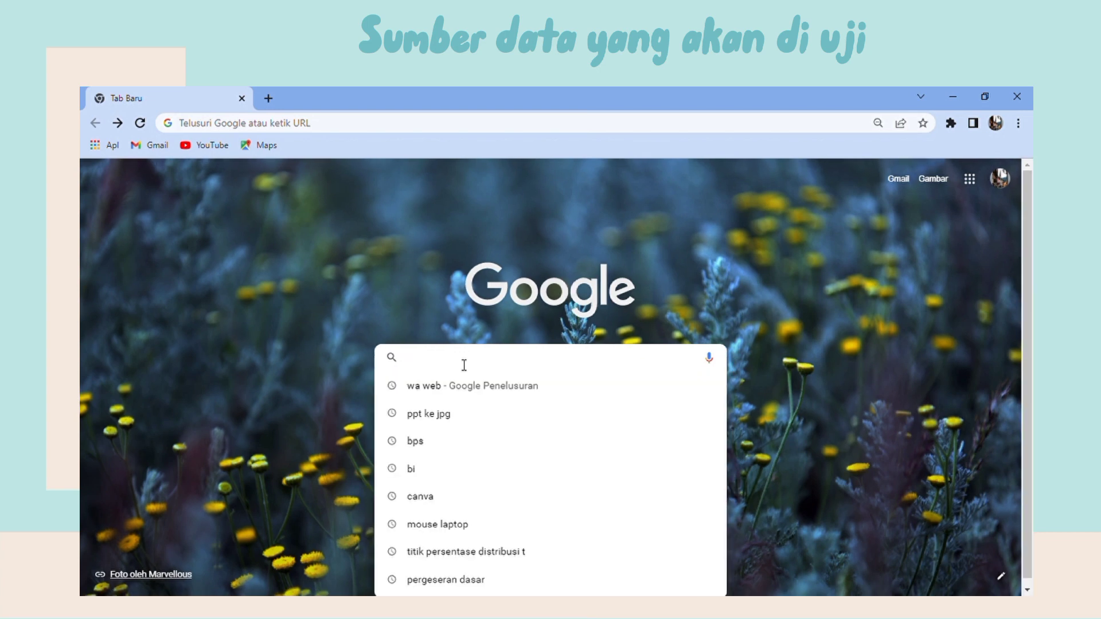
Step: Search Google for BPS and open the Badan Pusat Statistik website
{"action": "type", "text": "BPS"}
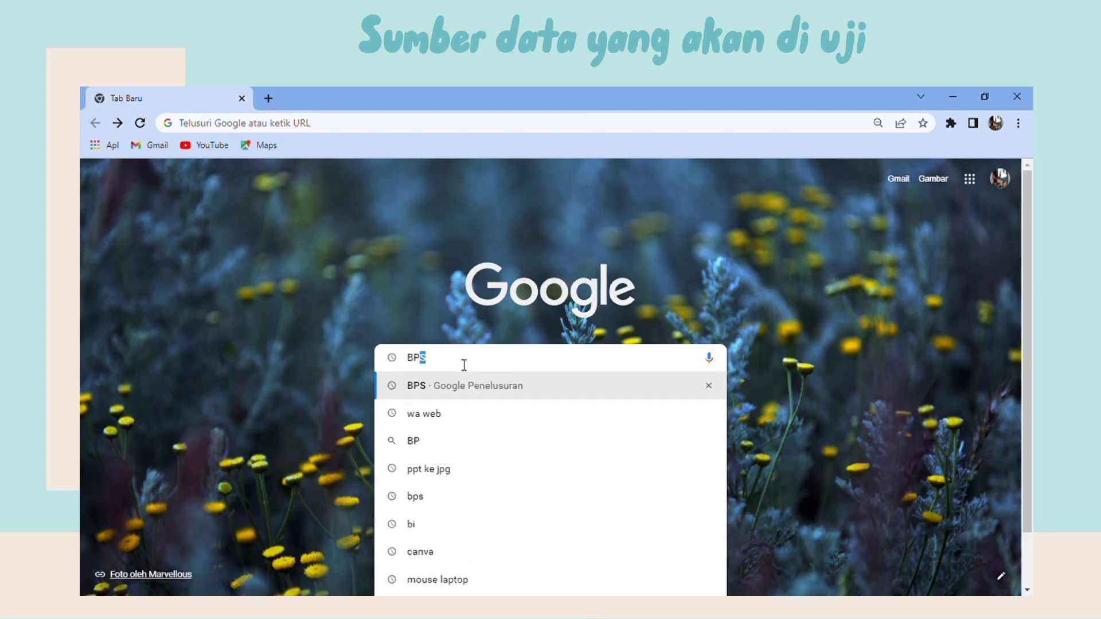
{"action": "key", "text": "Return"}
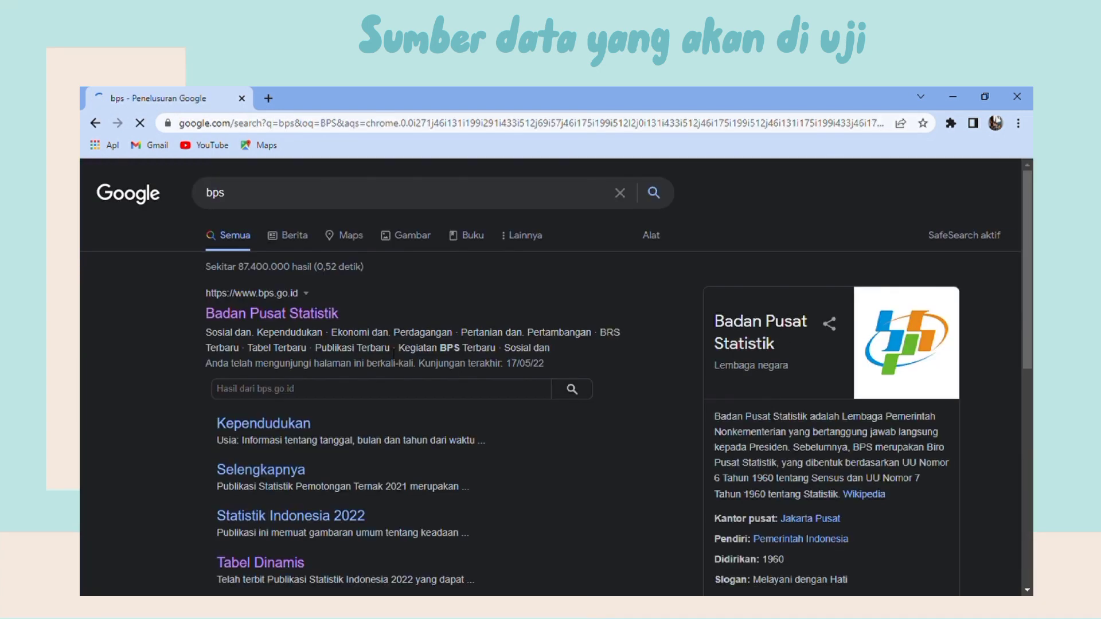
{"action": "left_click", "coordinate": [286, 314]}
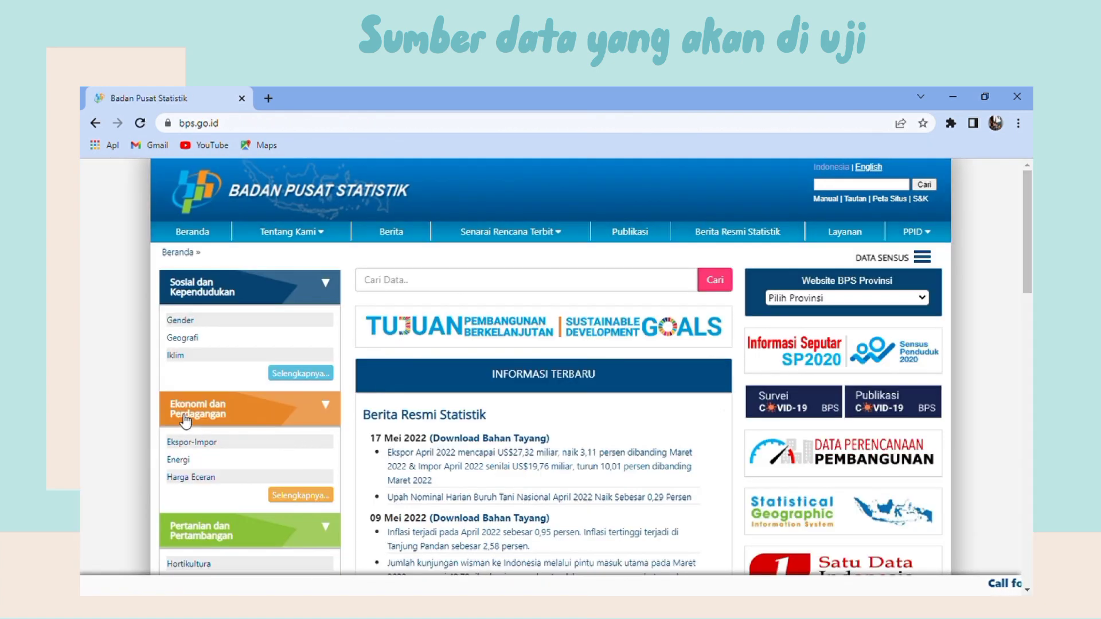
Step: Expand the Ekonomi dan Perdagangan category and open its Pariwisata subject
{"action": "left_click", "coordinate": [327, 408]}
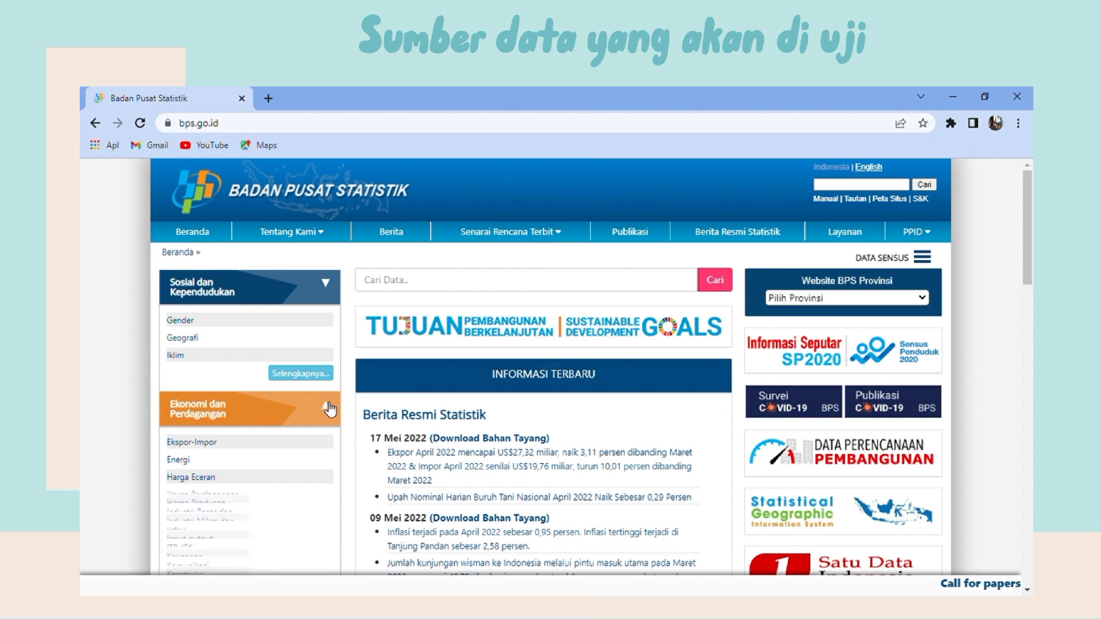
{"action": "scroll", "coordinate": [1030, 243], "scroll_direction": "down", "scroll_amount": 6}
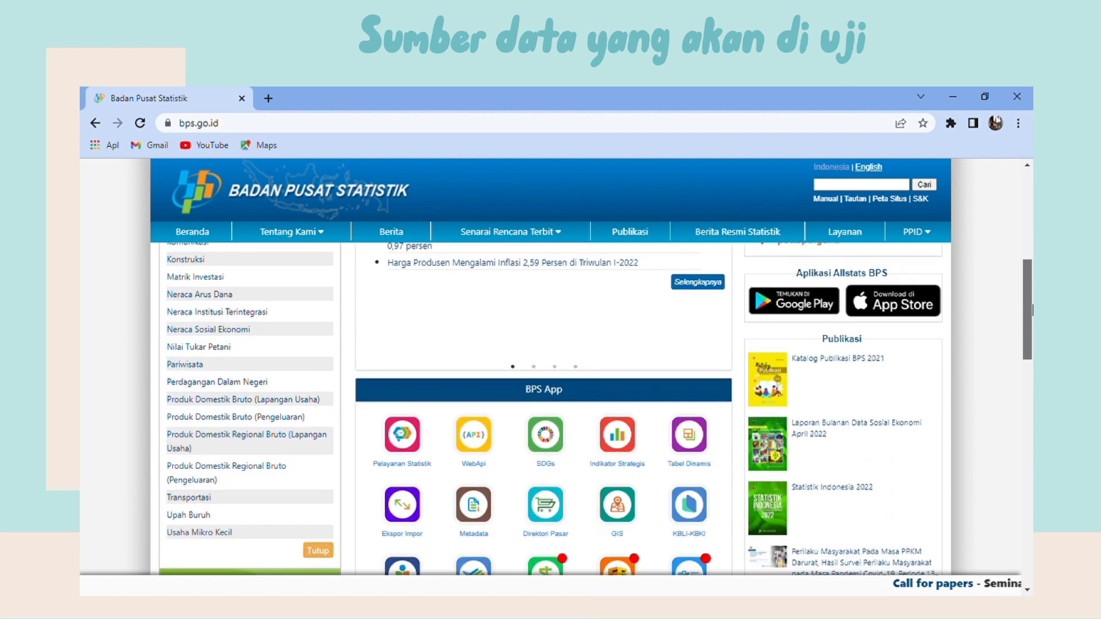
{"action": "left_click", "coordinate": [184, 359]}
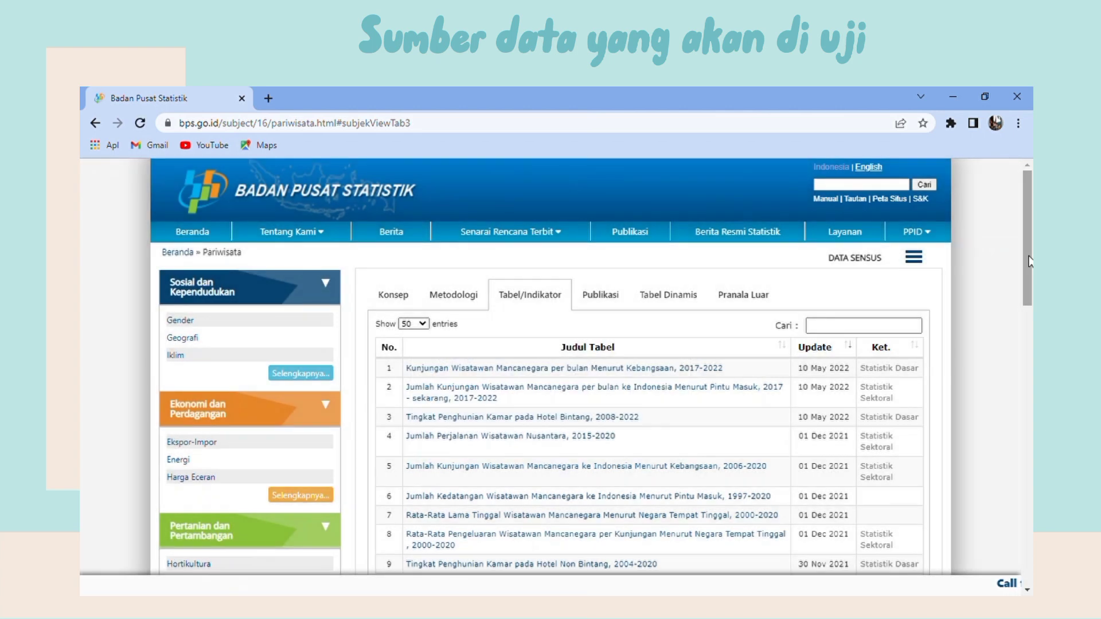
Step: Open the table Jumlah Tamu Asing pada Hotel Bintang, 2003-2020 and view its figures by province
{"action": "left_click_drag", "start_coordinate": [1030, 262], "coordinate": [1032, 340]}
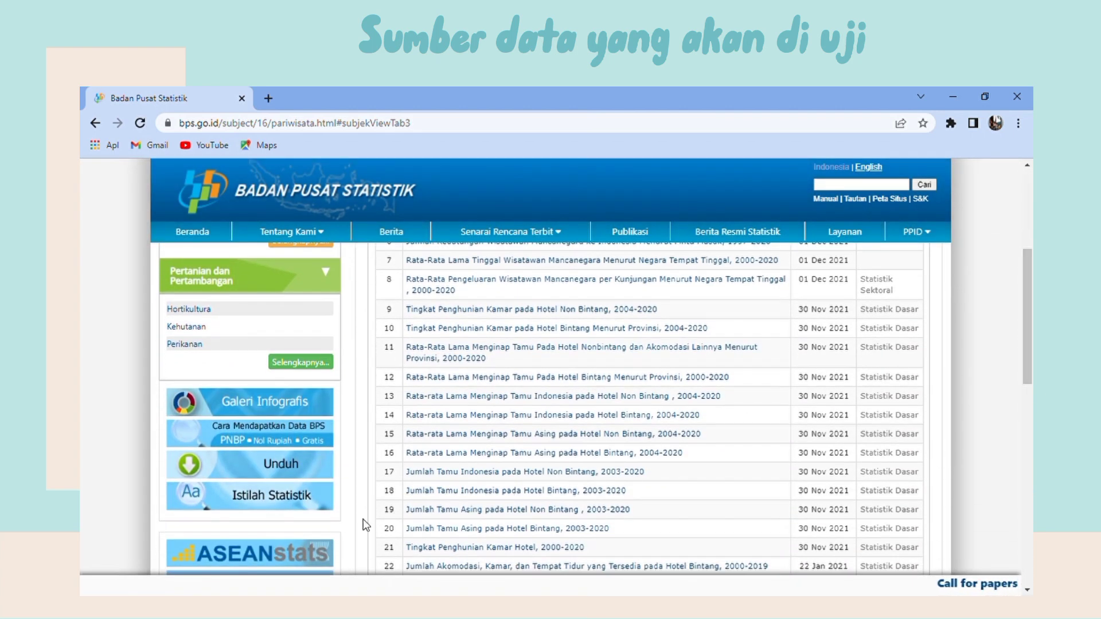
{"action": "left_click", "coordinate": [485, 532]}
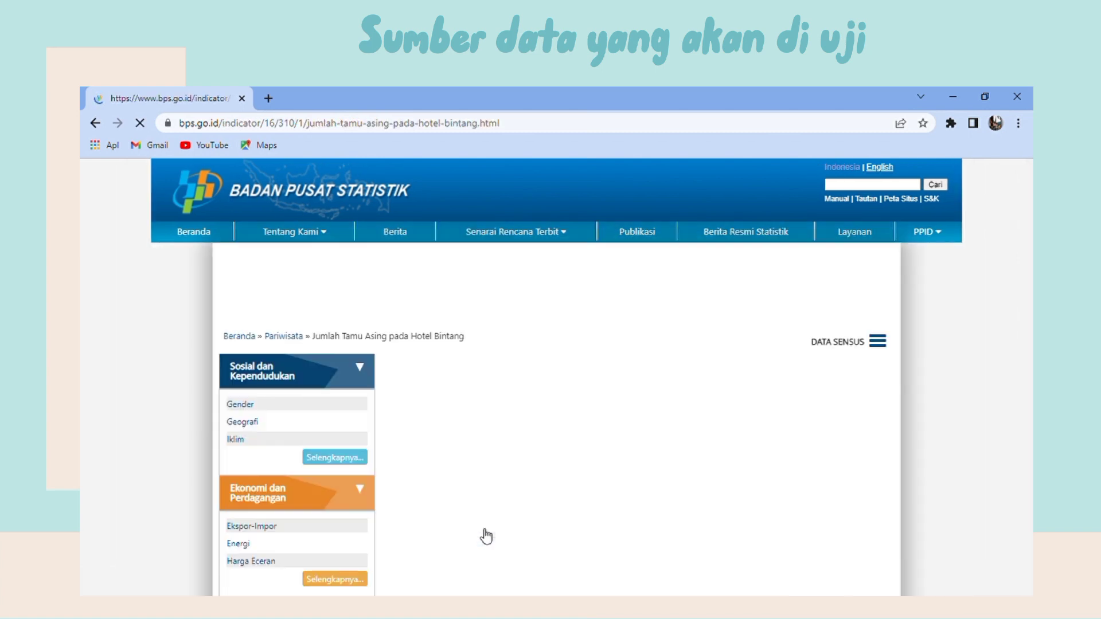
{"action": "scroll", "coordinate": [1031, 244], "scroll_direction": "down", "scroll_amount": 3}
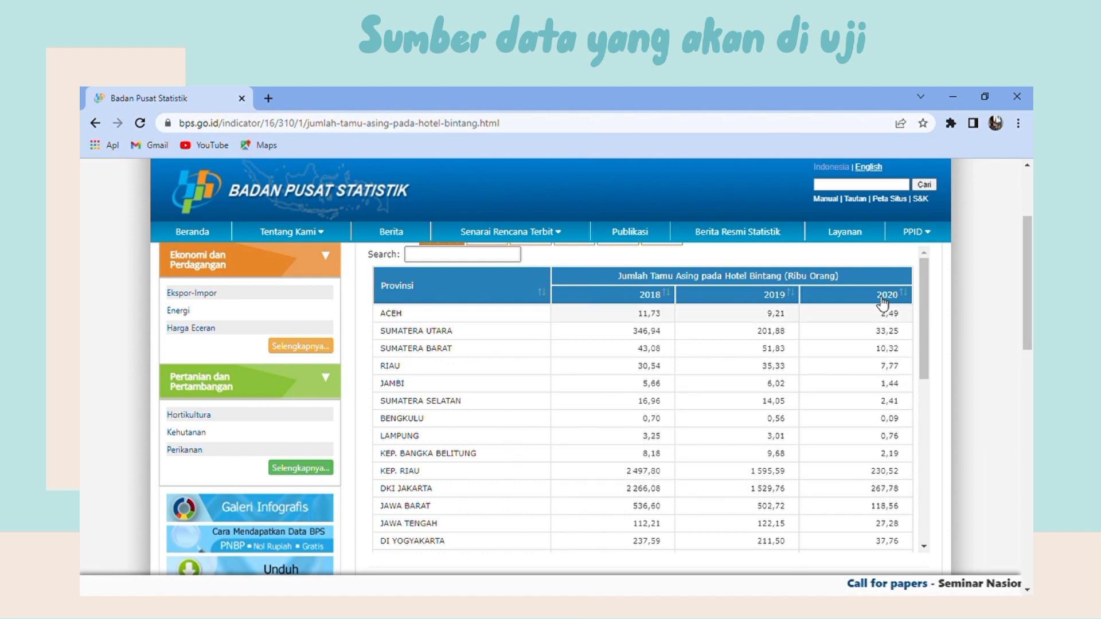
Step: Return to the Pariwisata table list and view Rata-rata Lama Menginap Tamu Asing pada Hotel Bintang, 2004-2020
{"action": "left_click", "coordinate": [95, 124]}
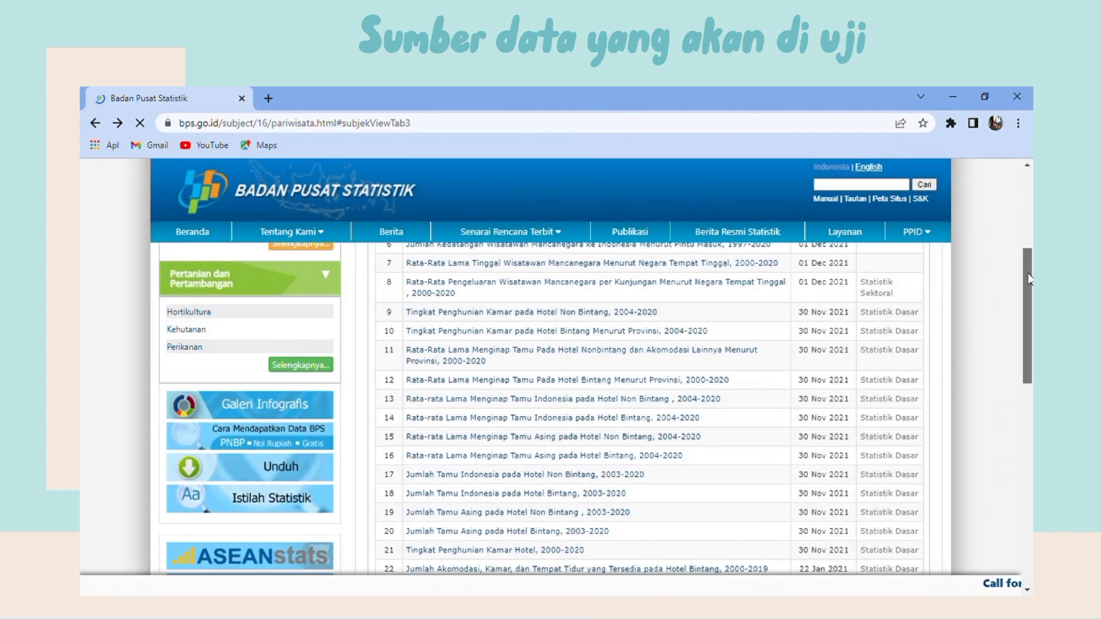
{"action": "left_click_drag", "start_coordinate": [1029, 270], "coordinate": [1029, 296]}
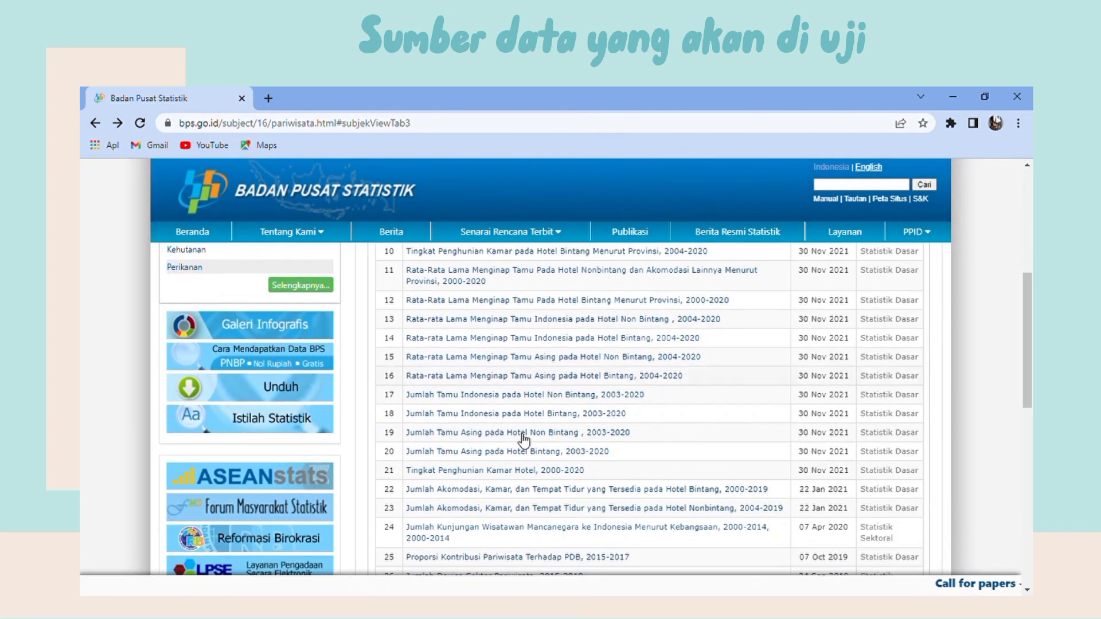
{"action": "left_click", "coordinate": [495, 379]}
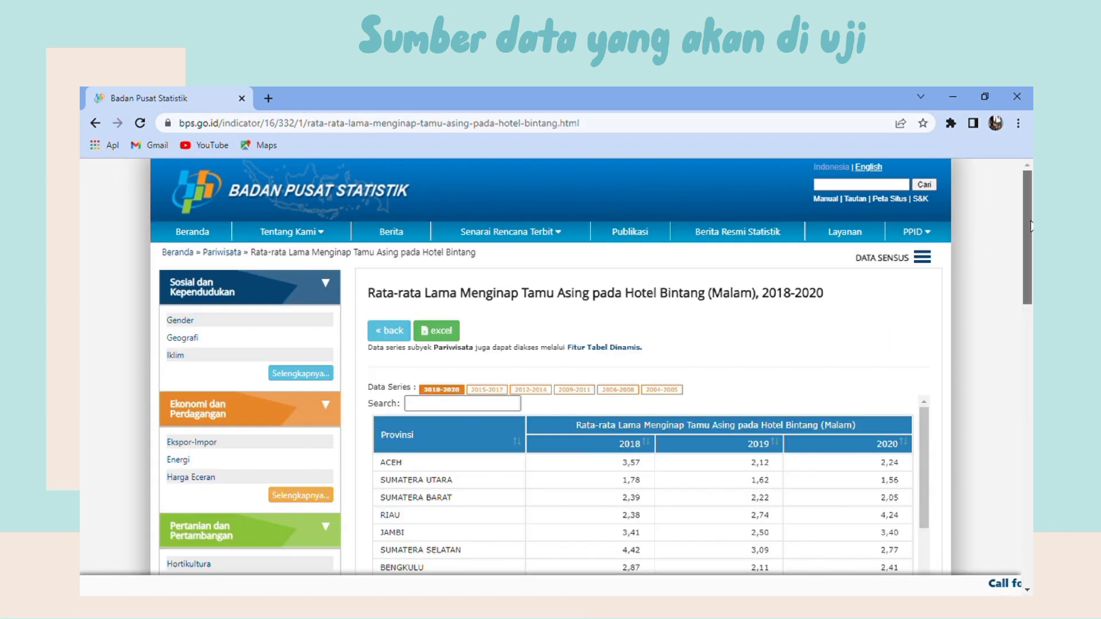
{"action": "scroll", "coordinate": [537, 380], "scroll_direction": "down", "scroll_amount": 3}
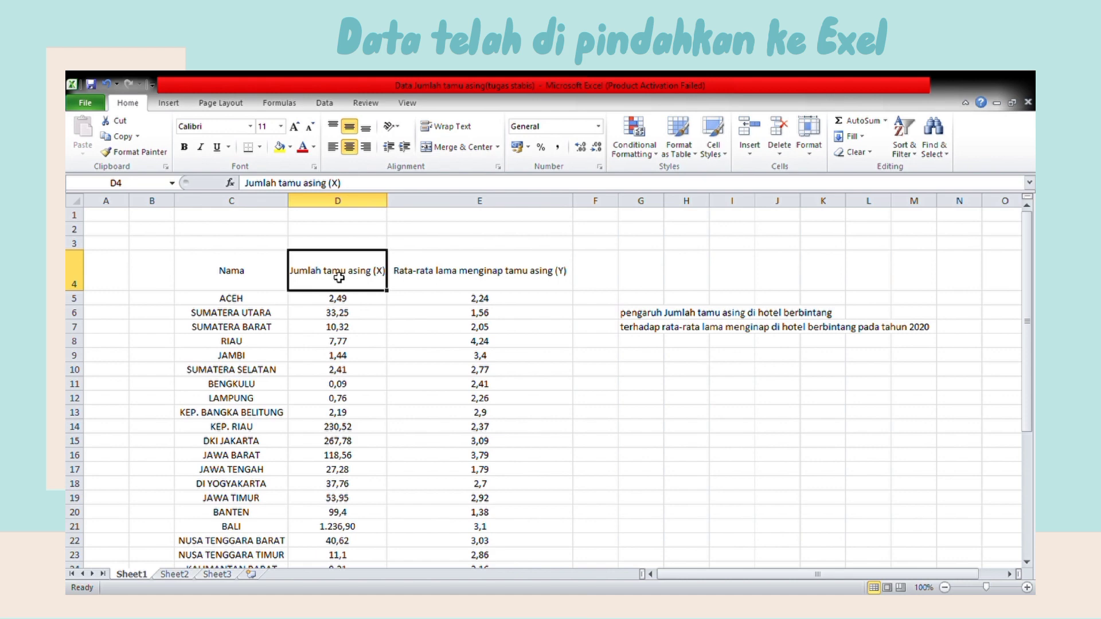
Step: In the Excel workbook, copy the X and Y values in D5:E39, from ACEH through INDONESIA
{"action": "left_click", "coordinate": [277, 279]}
{"action": "left_click", "coordinate": [325, 276]}
{"action": "left_click", "coordinate": [430, 275]}
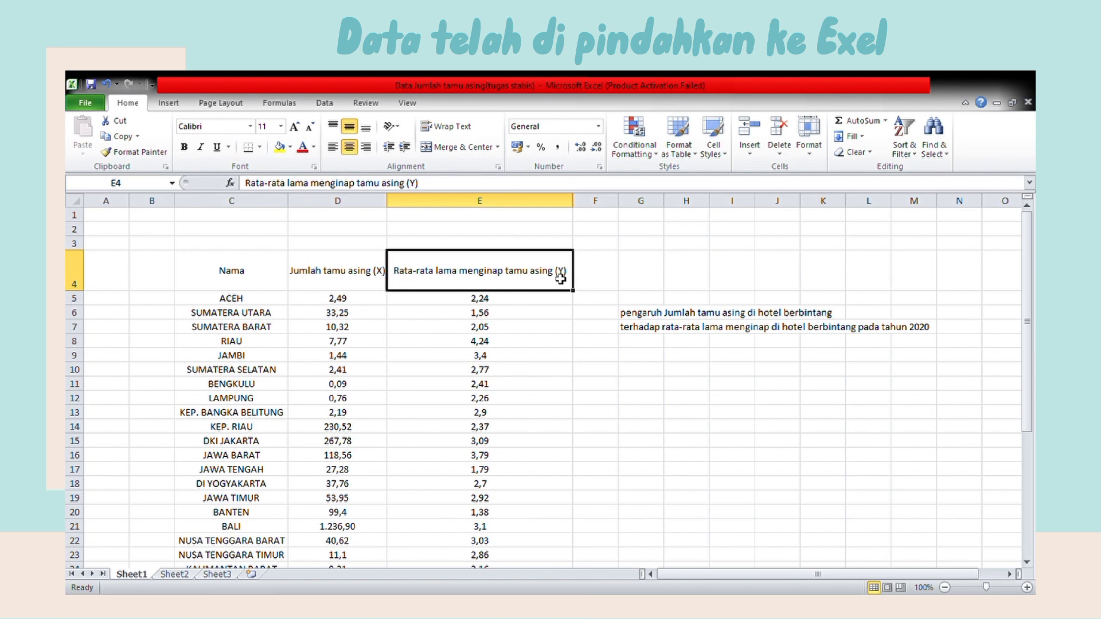
{"action": "left_click_drag", "start_coordinate": [338, 298], "coordinate": [466, 521]}
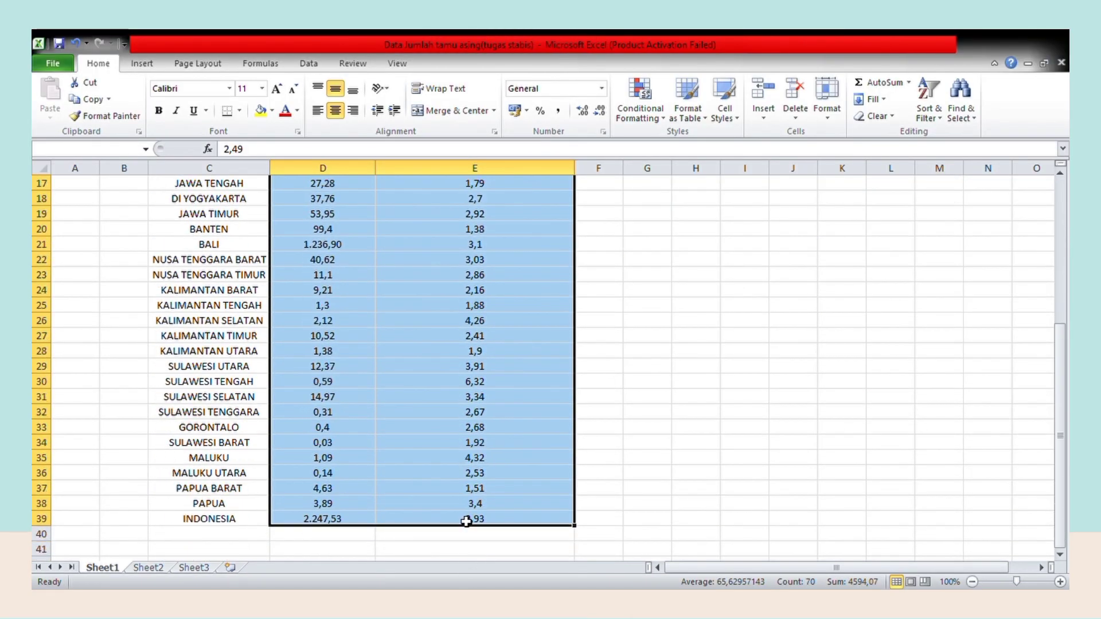
{"action": "key", "text": "ctrl+c"}
{"action": "scroll", "coordinate": [507, 249], "scroll_direction": "up", "scroll_amount": 6}
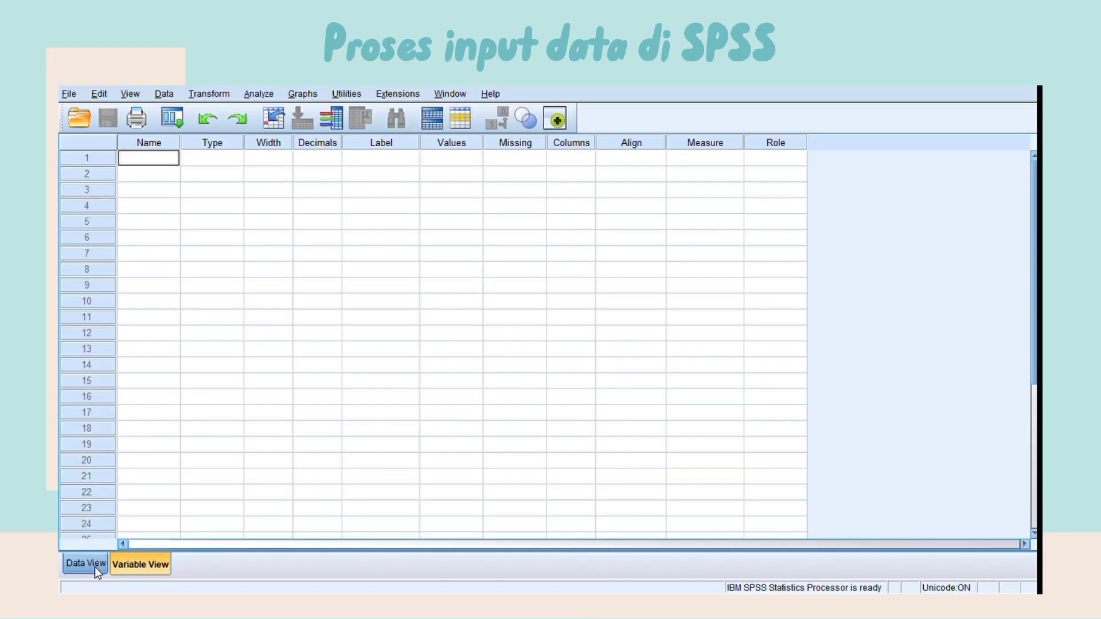
Step: In SPSS, define two variables named X and Y in the variable definitions
{"action": "left_click", "coordinate": [95, 565]}
{"action": "left_click", "coordinate": [139, 563]}
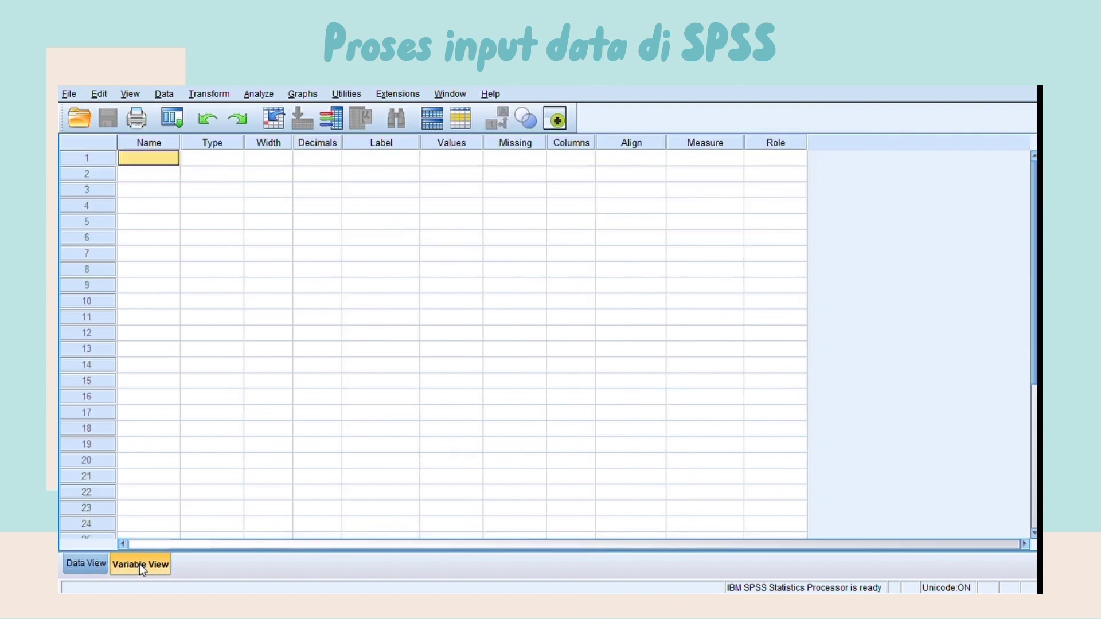
{"action": "left_click", "coordinate": [86, 566]}
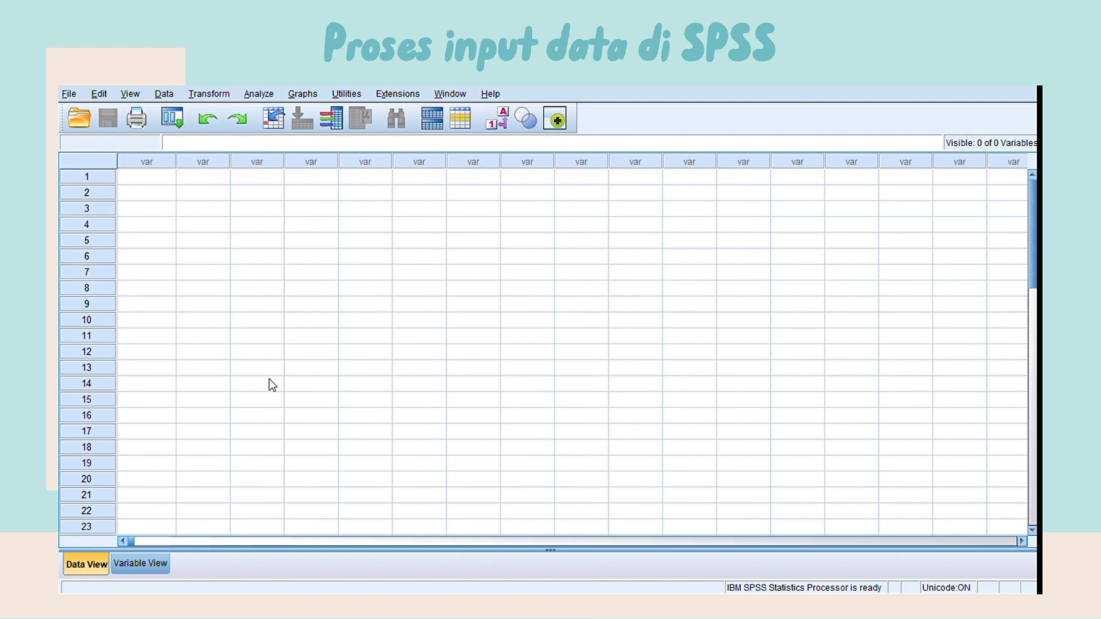
{"action": "left_click", "coordinate": [143, 563]}
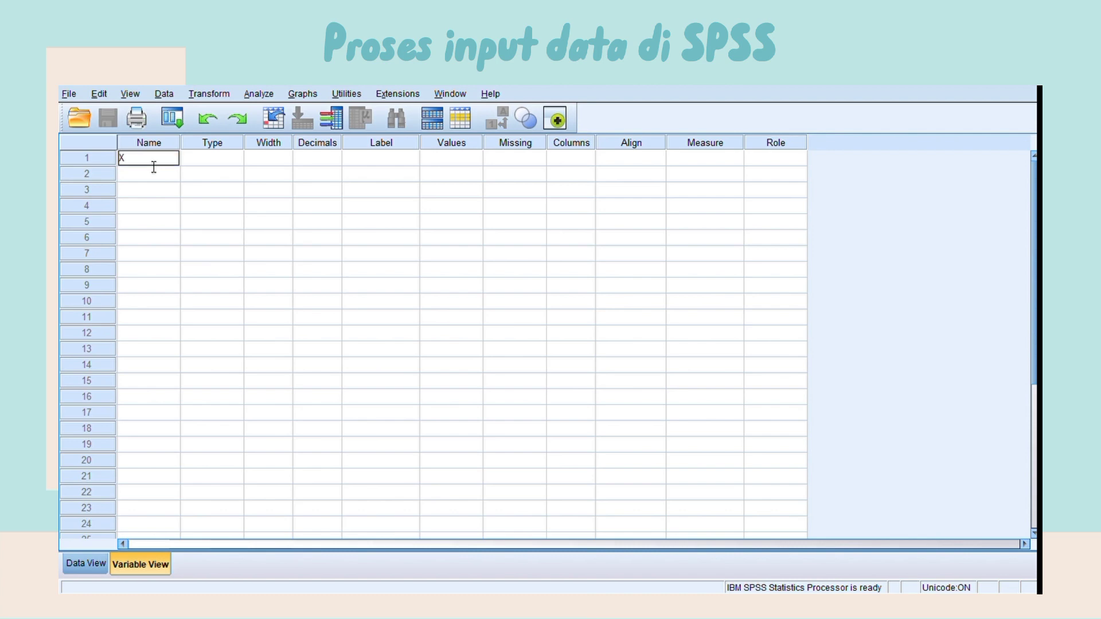
{"action": "left_click", "coordinate": [144, 179]}
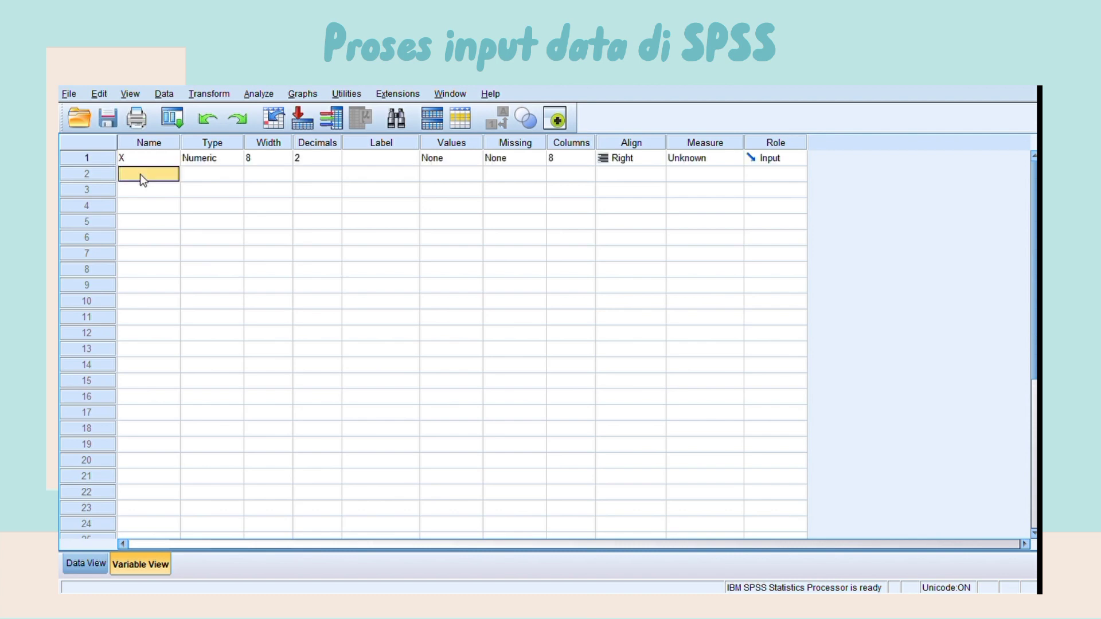
{"action": "type", "text": "Y"}
Step: Label variable X "Jumlah tamu asing" and variable Y "Lama menginap tamu asing"
{"action": "left_click", "coordinate": [379, 157]}
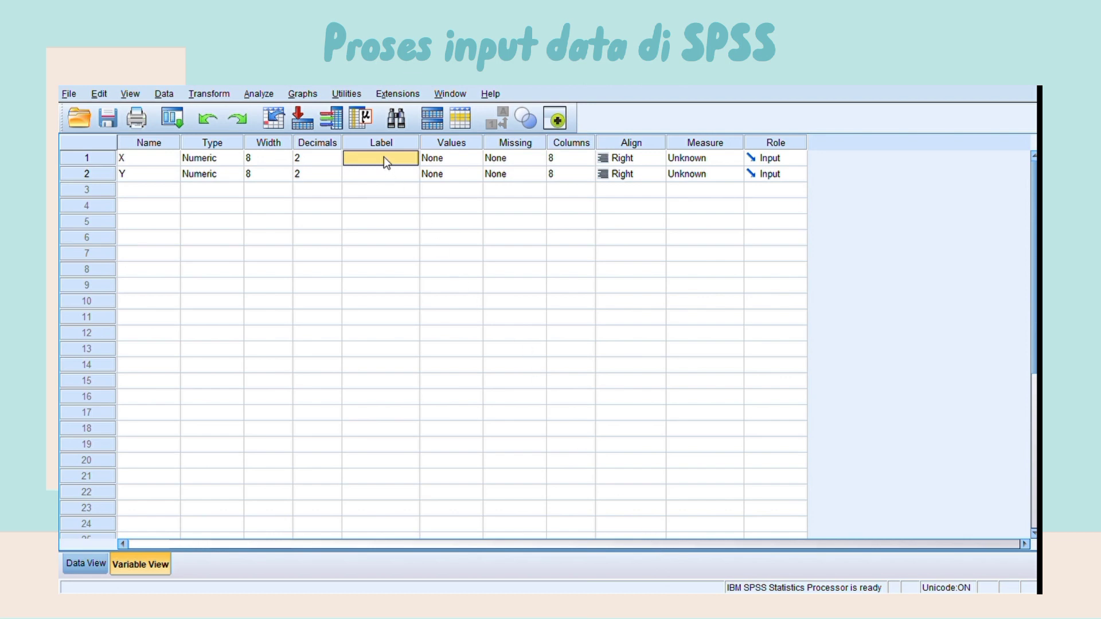
{"action": "type", "text": "Jum"}
{"action": "type", "text": "lah tamu asing"}
{"action": "left_click", "coordinate": [374, 175]}
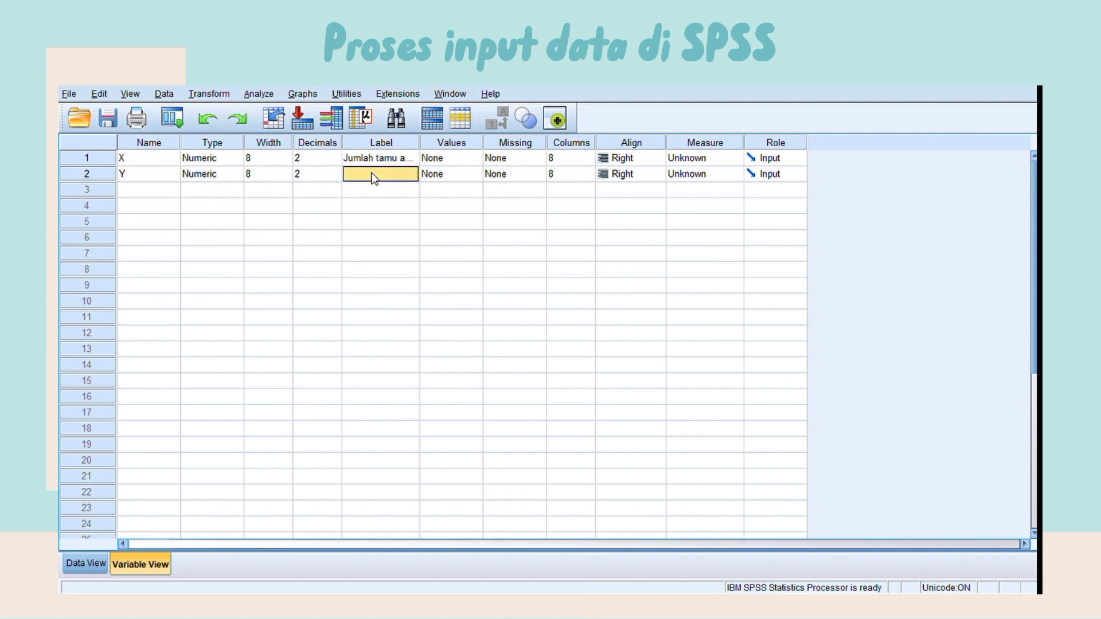
{"action": "left_click", "coordinate": [379, 179]}
{"action": "type", "text": "Lama meng"}
{"action": "type", "text": "inap tamu asin"}
{"action": "type", "text": "g"}
Step: Paste the copied Excel values into the data grid starting at row 1 of X, and check all rows
{"action": "left_click", "coordinate": [85, 566]}
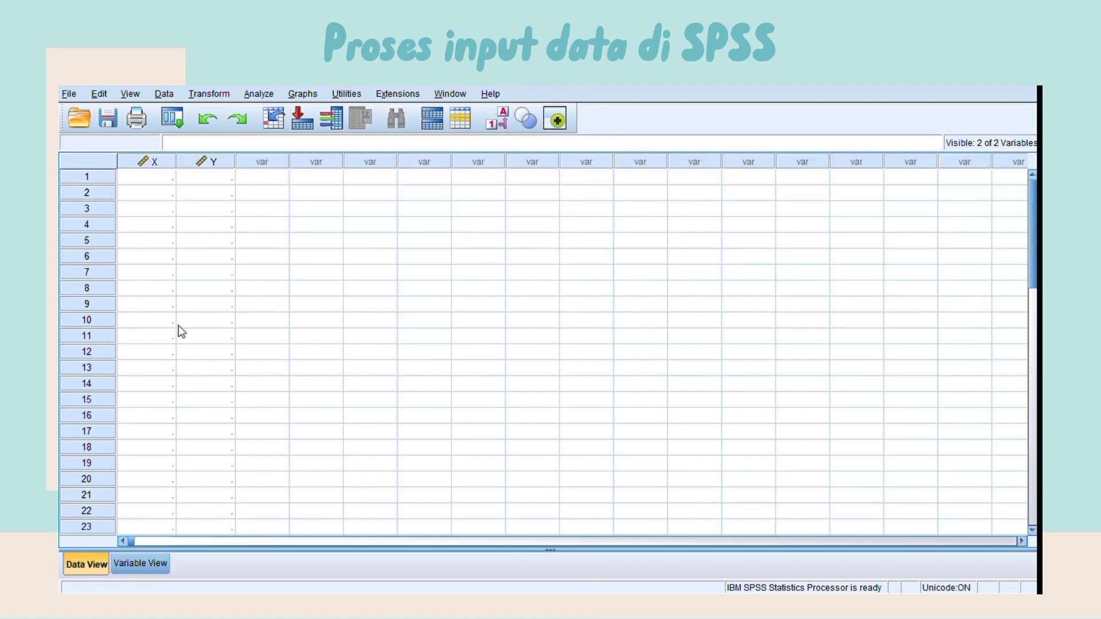
{"action": "left_click", "coordinate": [148, 182]}
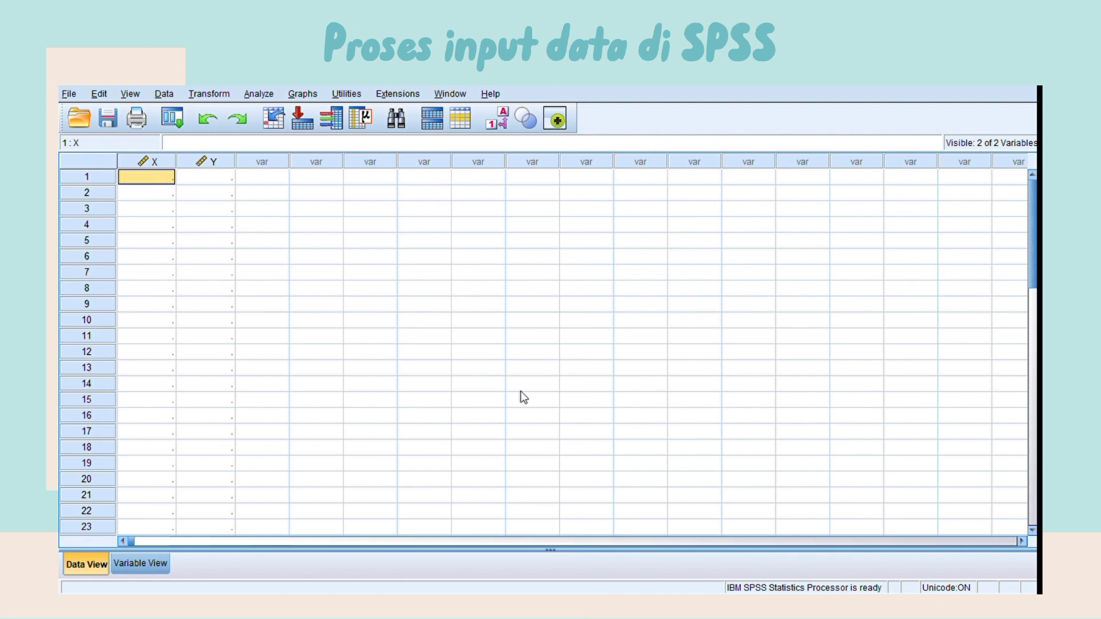
{"action": "right_click", "coordinate": [136, 176]}
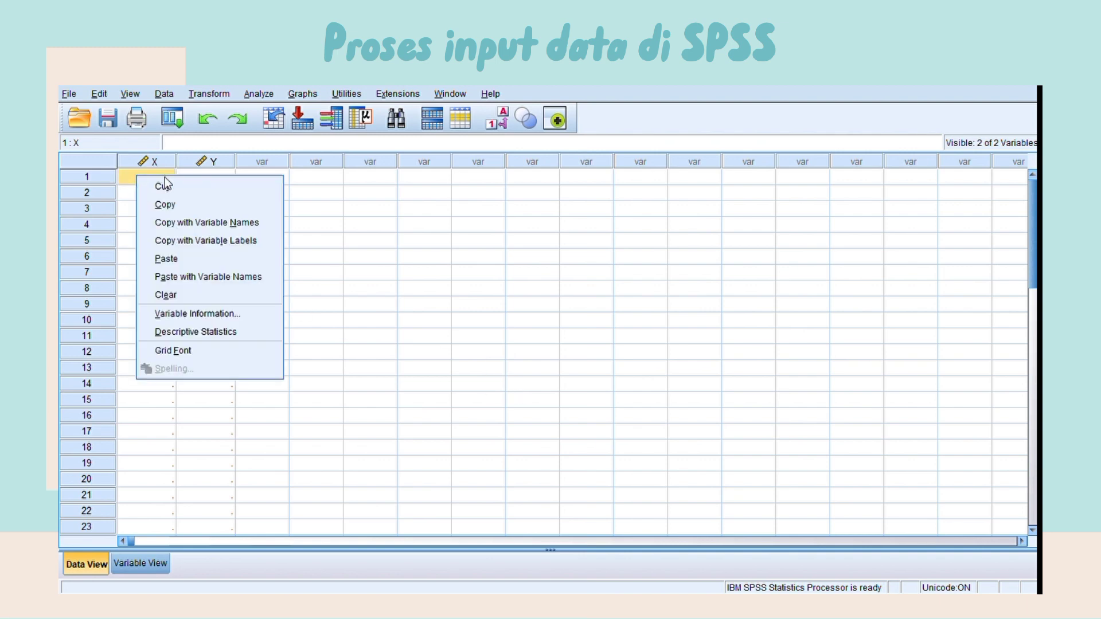
{"action": "left_click", "coordinate": [178, 261]}
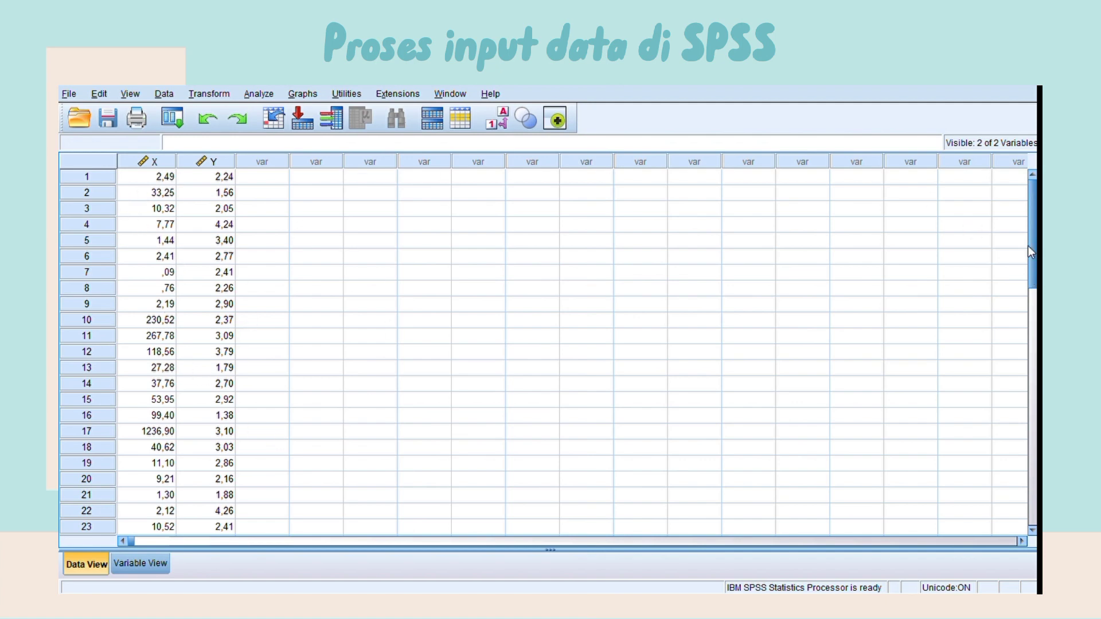
{"action": "left_click_drag", "start_coordinate": [1029, 246], "coordinate": [1023, 320]}
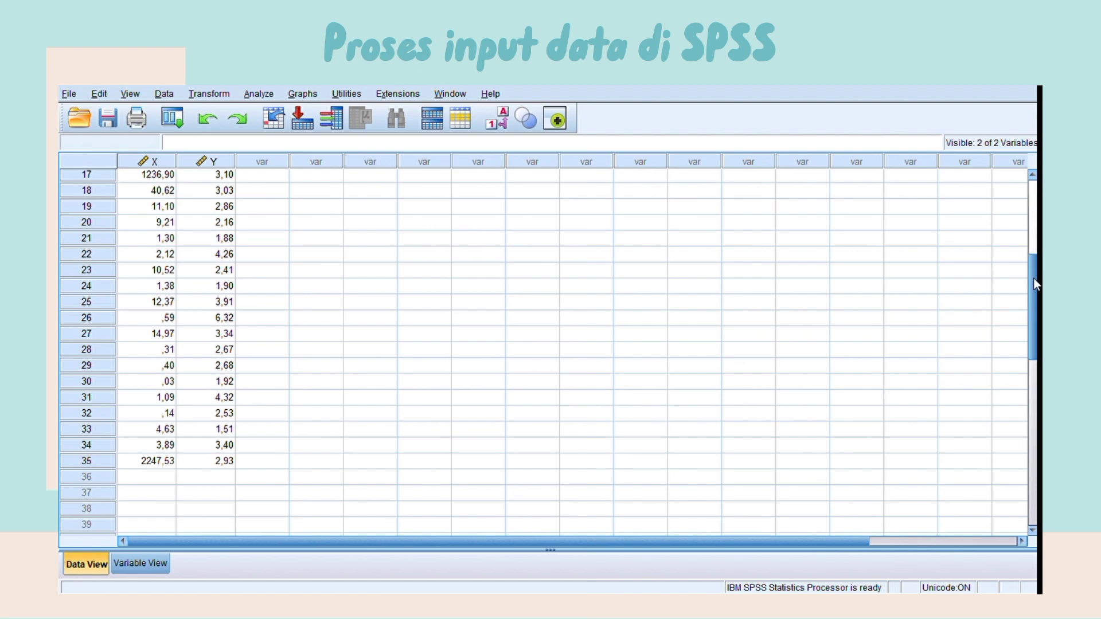
{"action": "left_click_drag", "start_coordinate": [1033, 277], "coordinate": [1031, 191]}
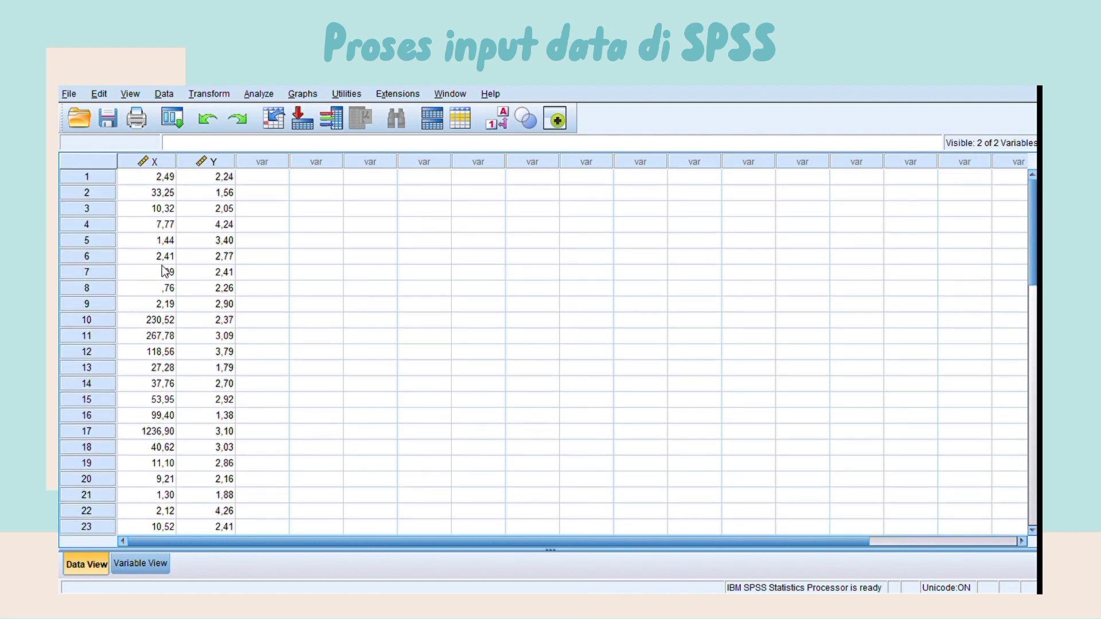
Step: Start a Linear Regression analysis with Jumlah tamu asing [X] as the independent variable
{"action": "left_click", "coordinate": [258, 94]}
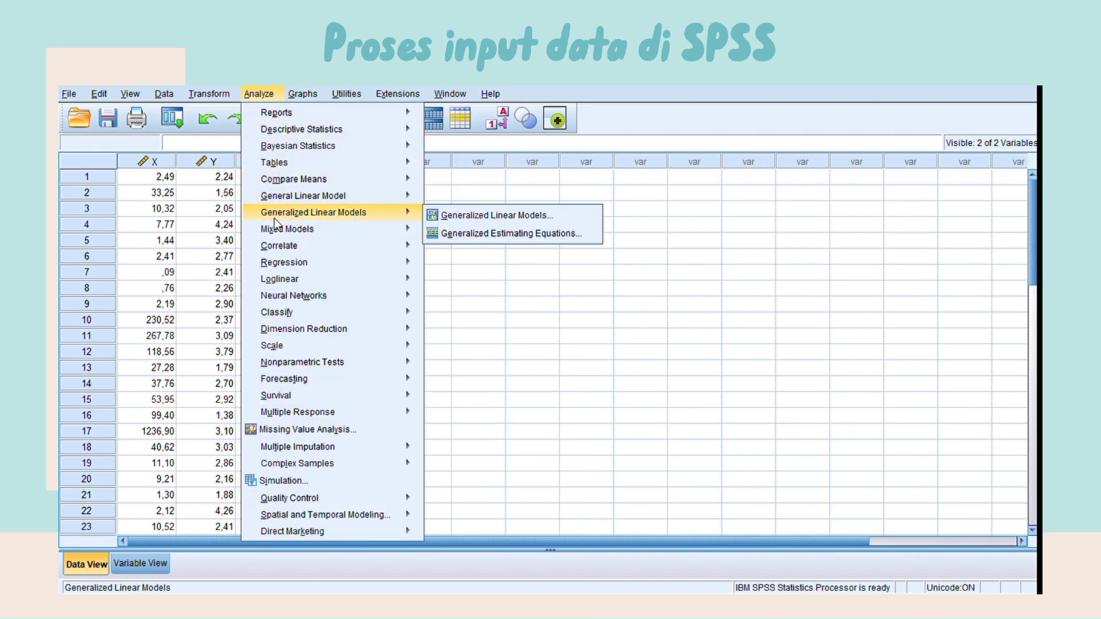
{"action": "mouse_move", "coordinate": [284, 265]}
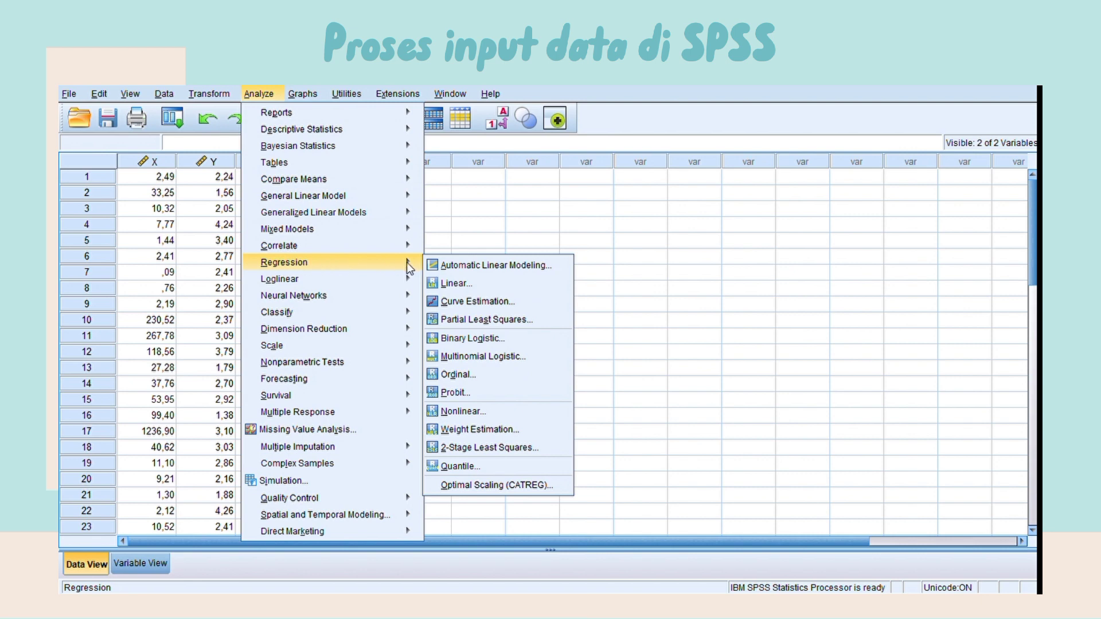
{"action": "left_click", "coordinate": [449, 282]}
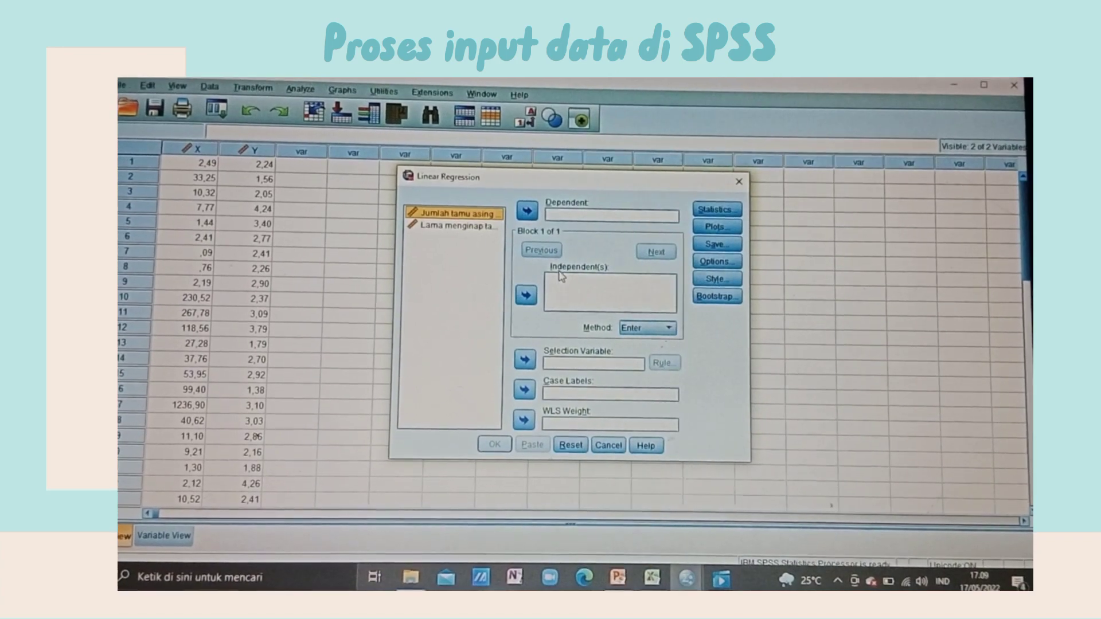
{"action": "left_click", "coordinate": [424, 224]}
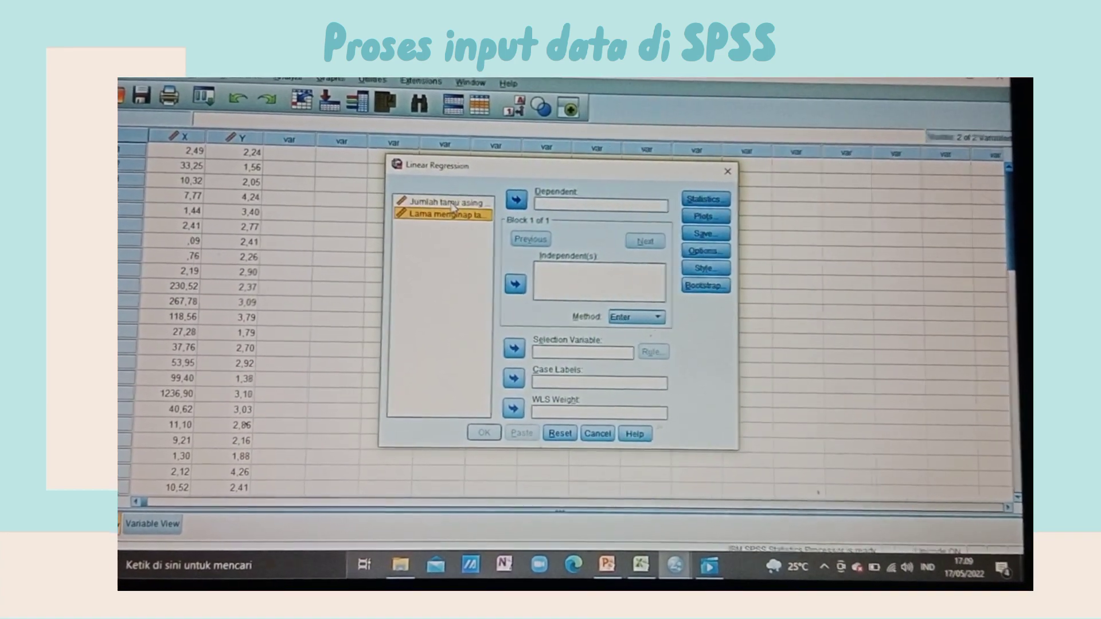
{"action": "left_click", "coordinate": [450, 200]}
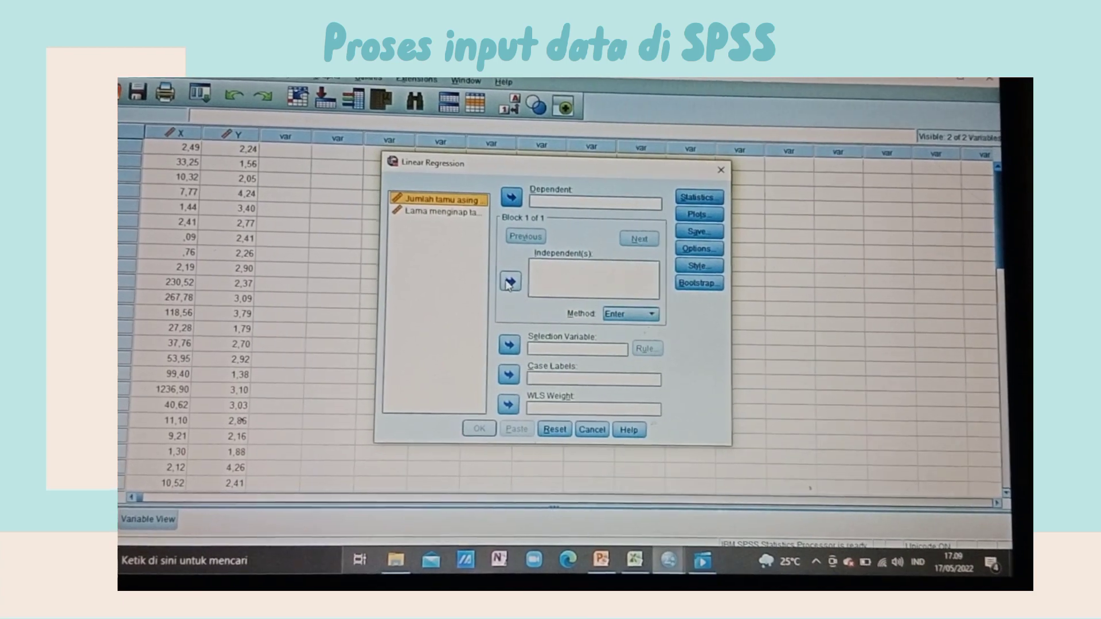
{"action": "left_click", "coordinate": [510, 283]}
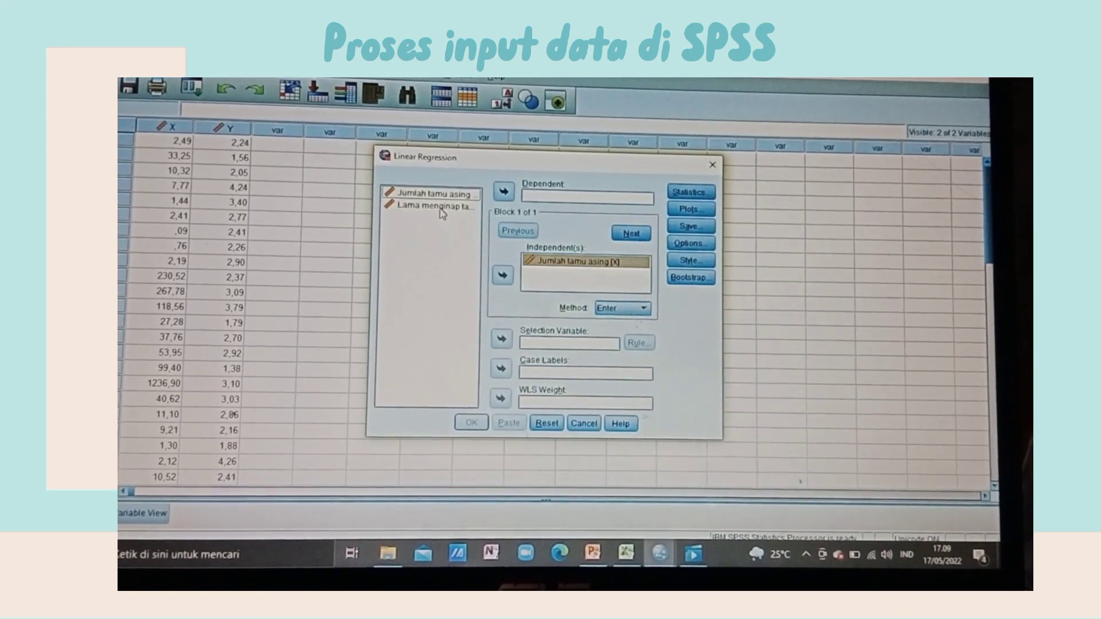
Step: Assign Lama menginap tamu asing as the dependent variable and run the regression
{"action": "left_click", "coordinate": [439, 206]}
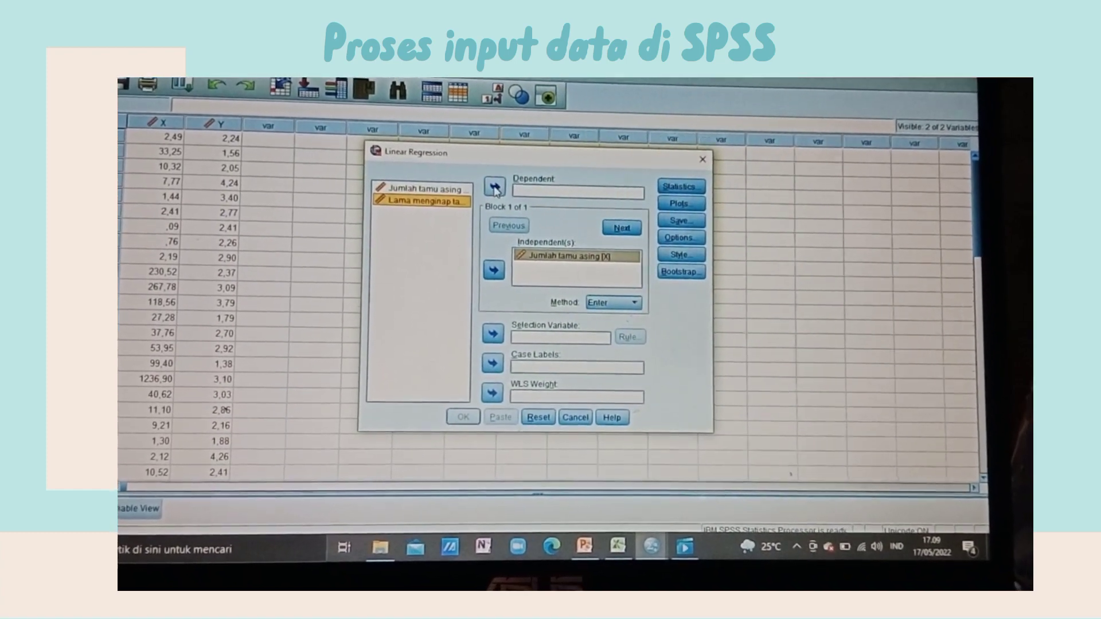
{"action": "left_click", "coordinate": [493, 185]}
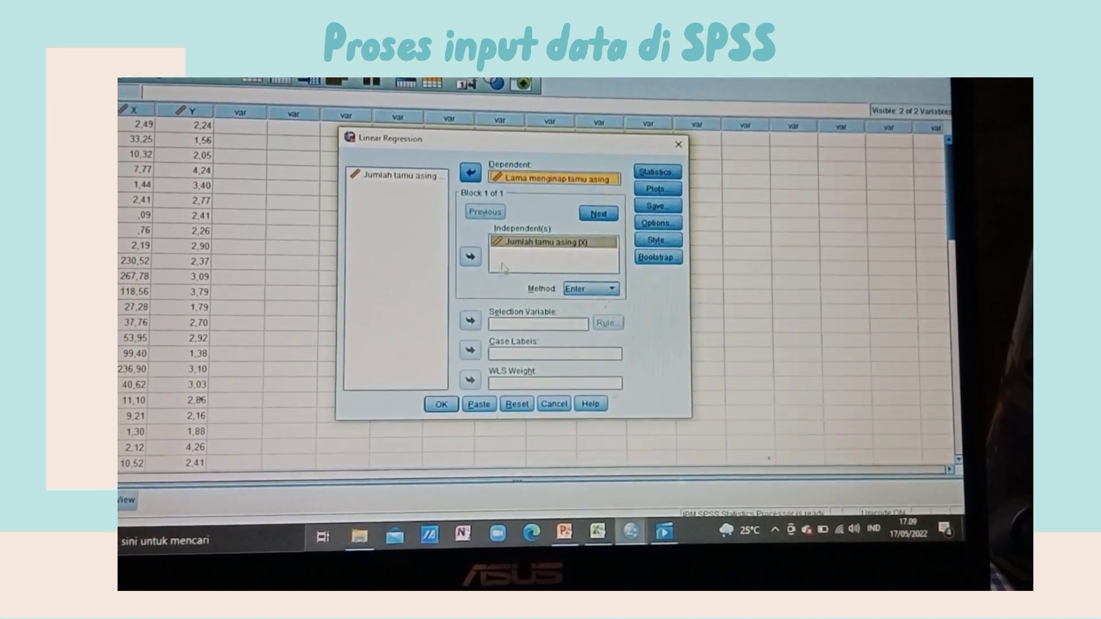
{"action": "left_click", "coordinate": [442, 406]}
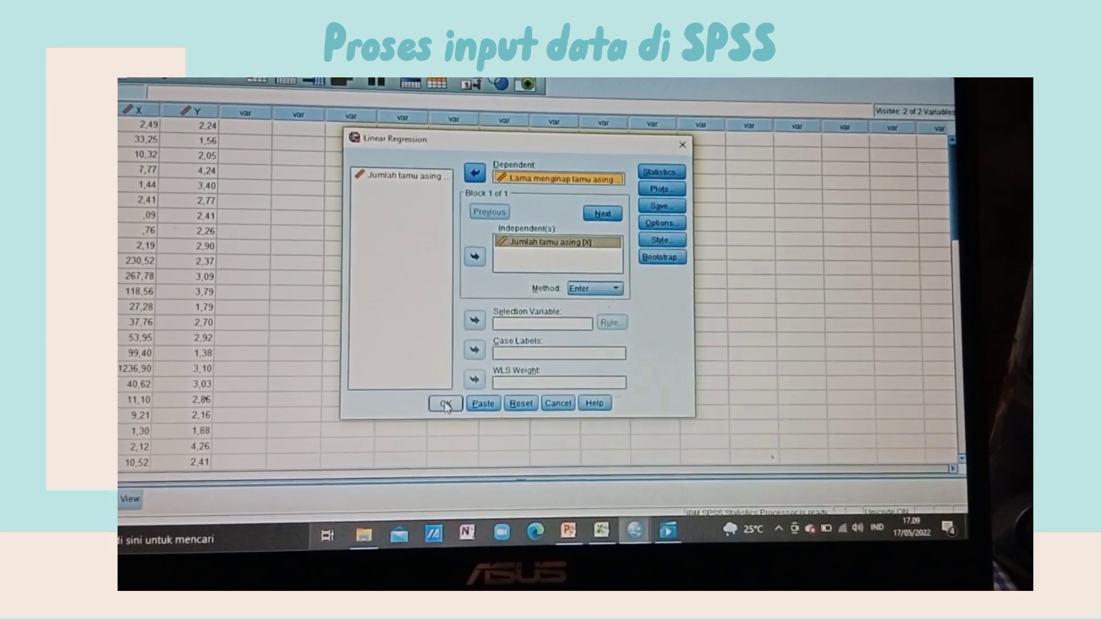